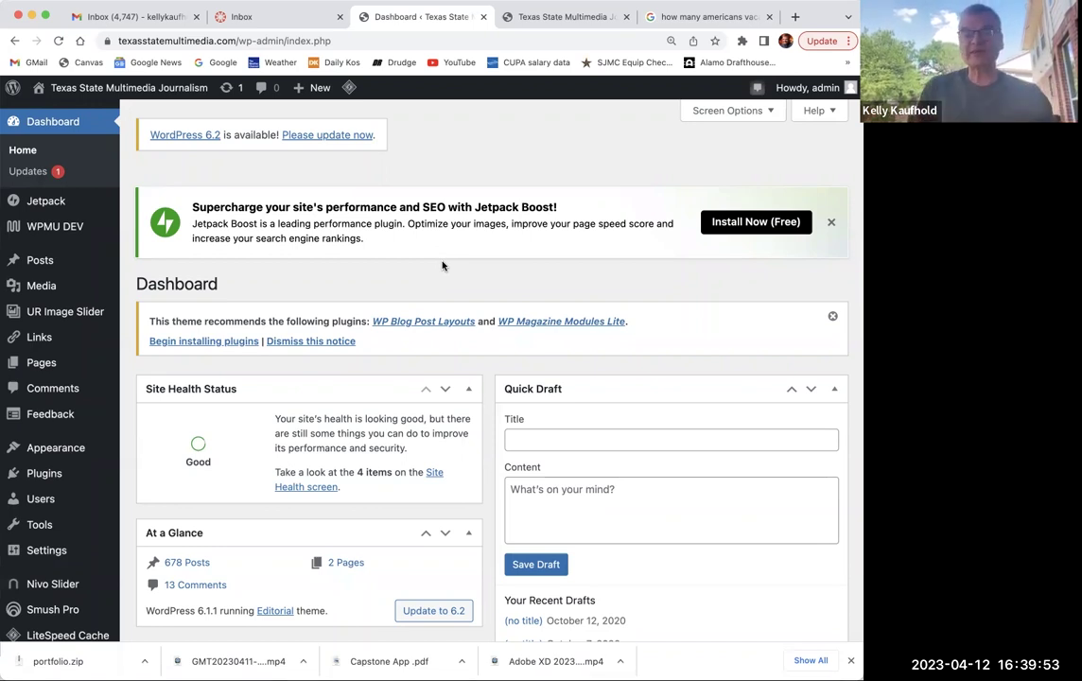
- Open the 'Coffee, Cars and Croissants' post from the Posts list and place the cursor in its first paragraph
mouse_move(94, 213)
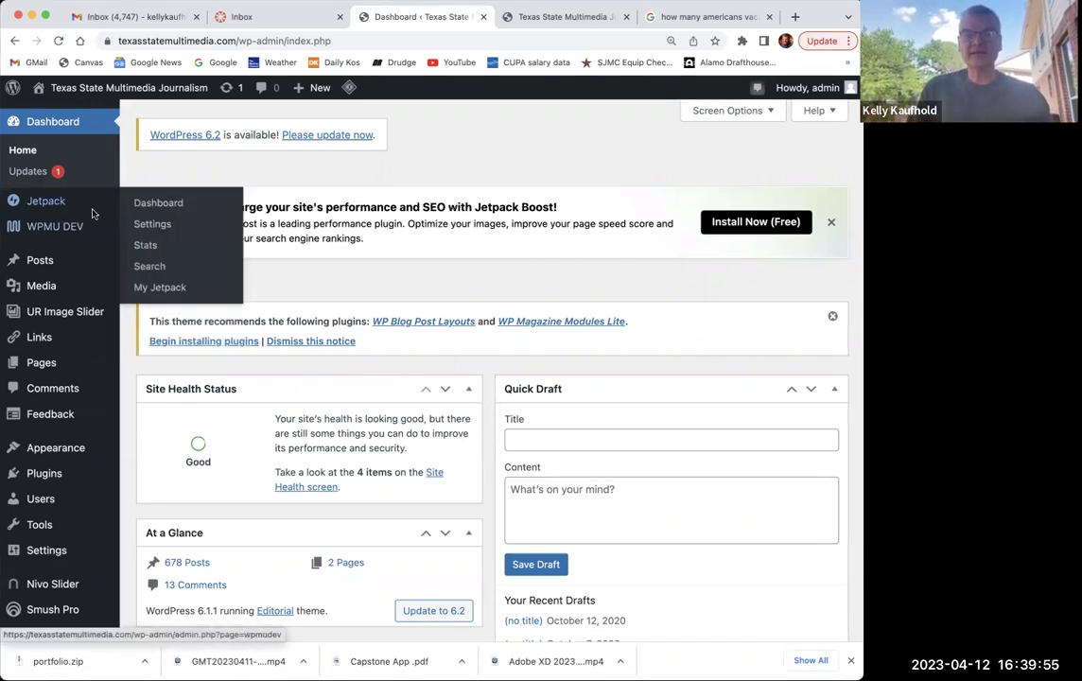
click(40, 257)
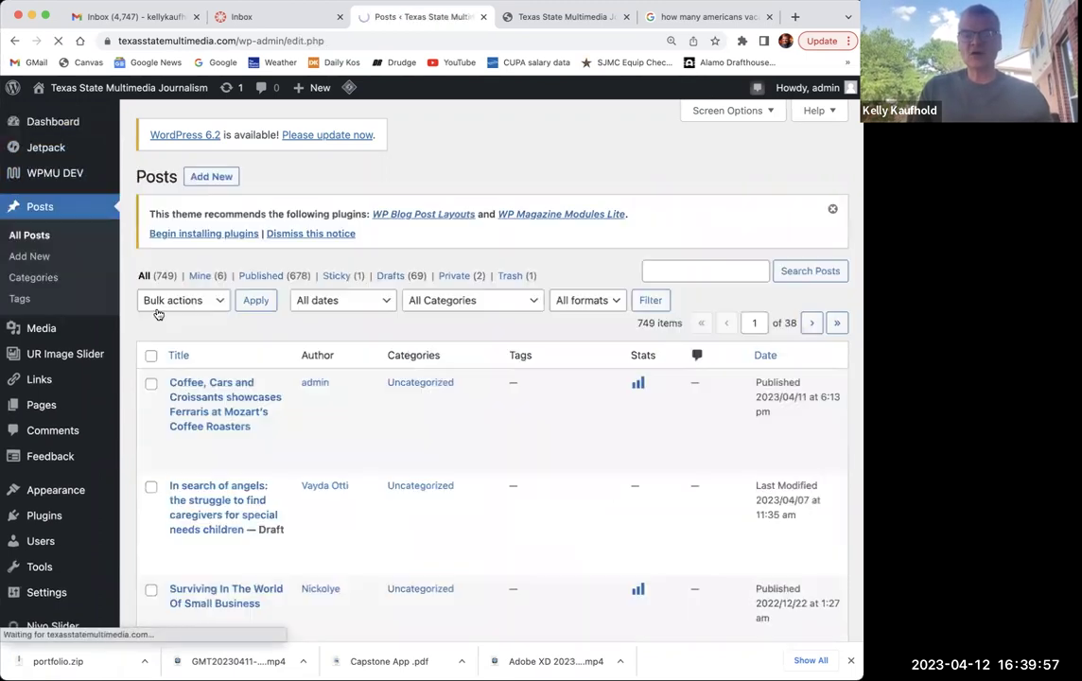
click(228, 392)
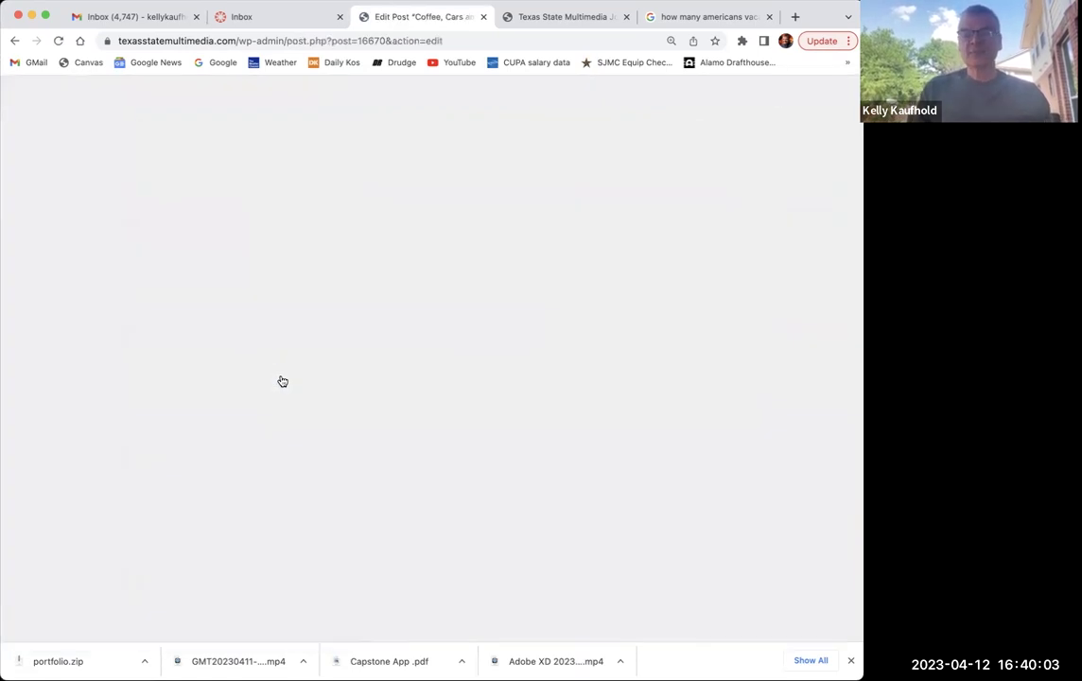
scroll(281, 381, down, 10)
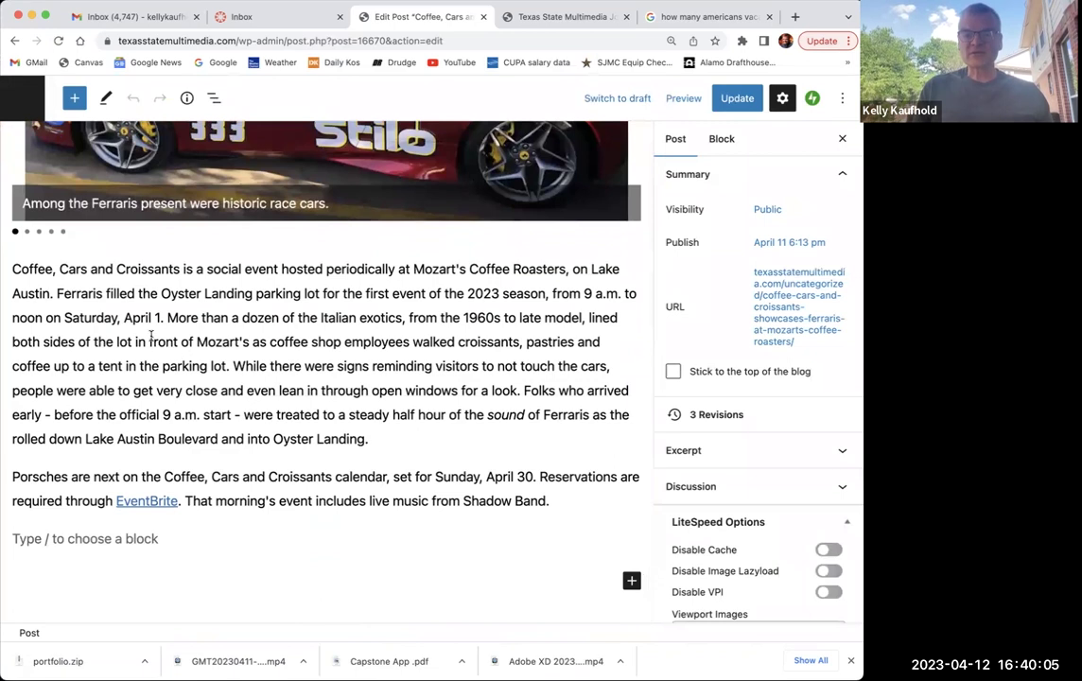
click(150, 339)
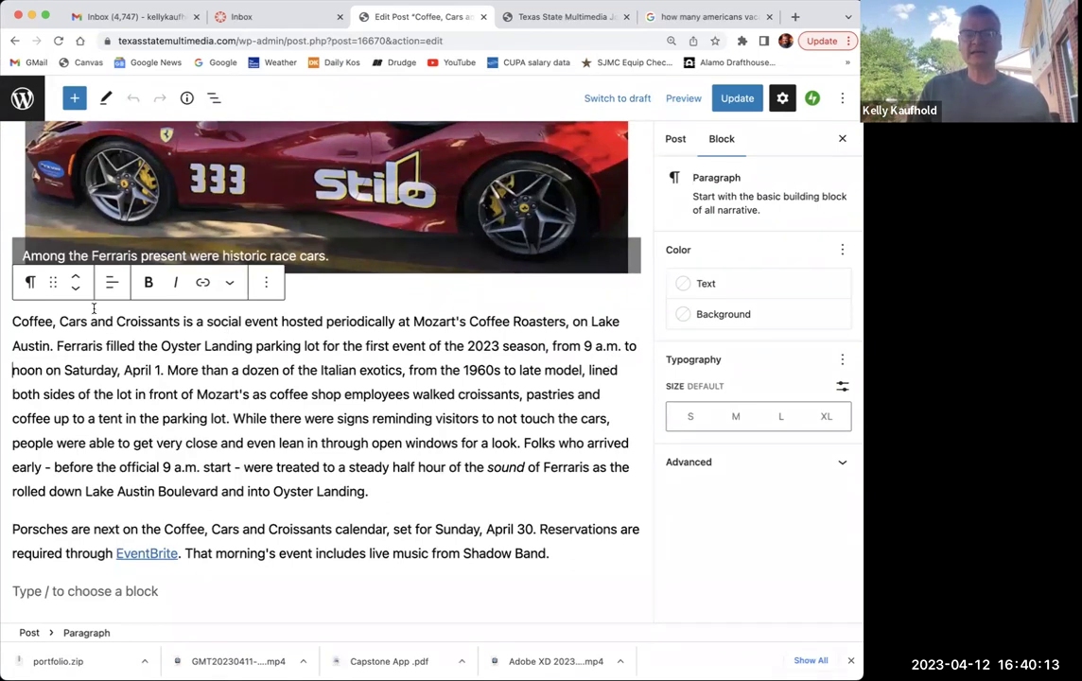
click(15, 369)
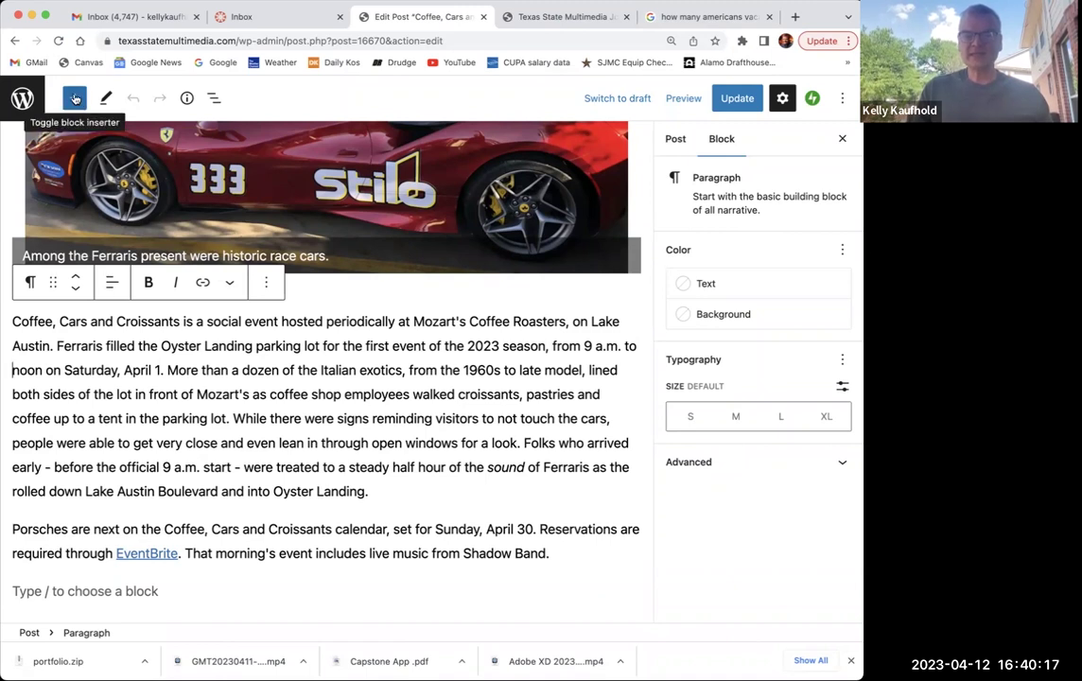
- Insert an empty Image block after the first paragraph by searching 'image' in the block inserter
click(74, 99)
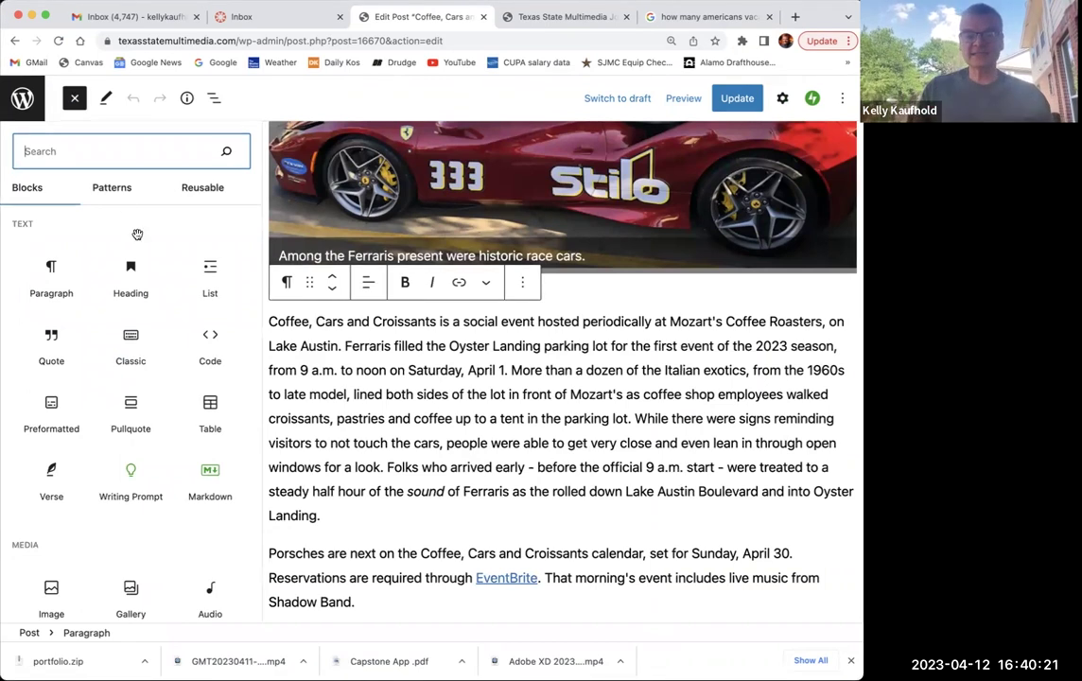
scroll(89, 418, down, 3)
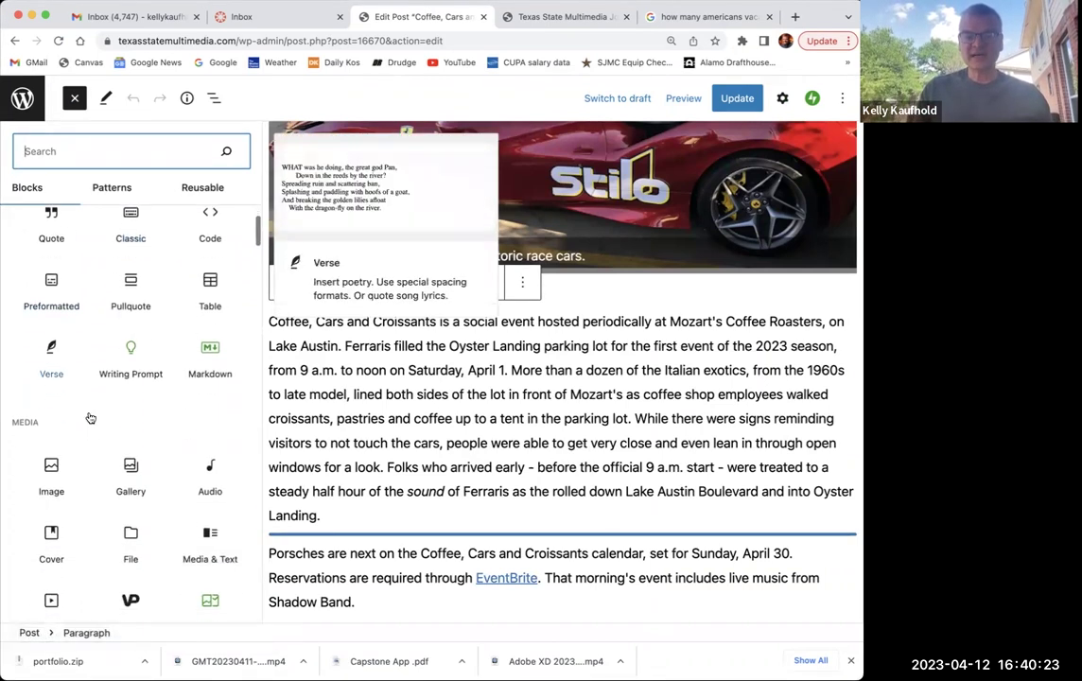
scroll(58, 458, up, 3)
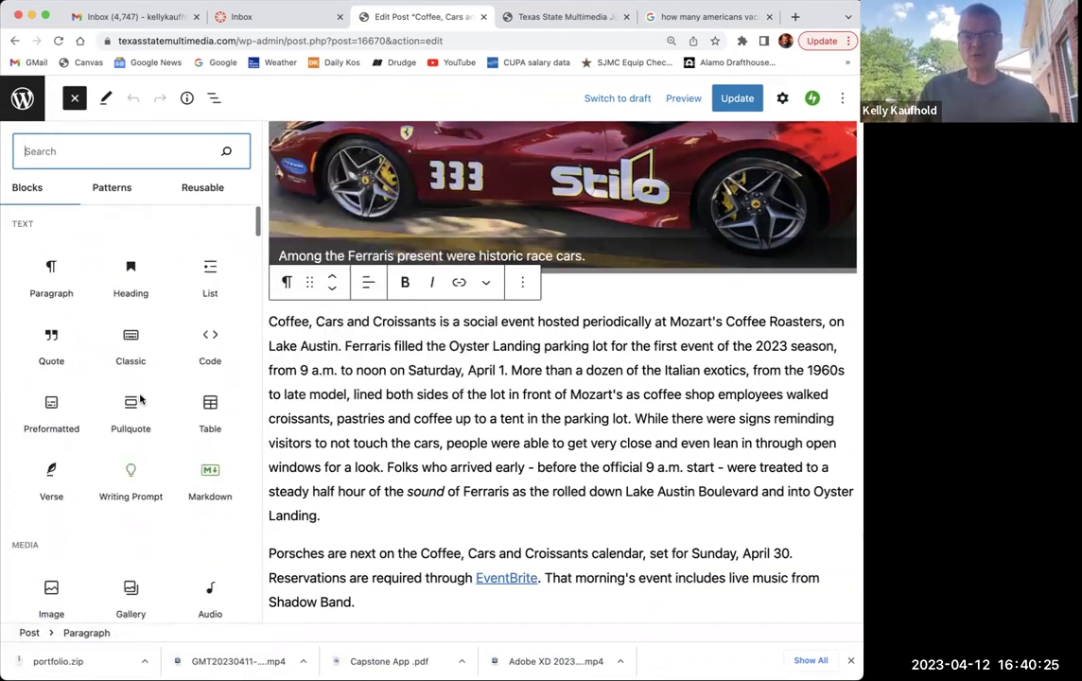
text(iumage)
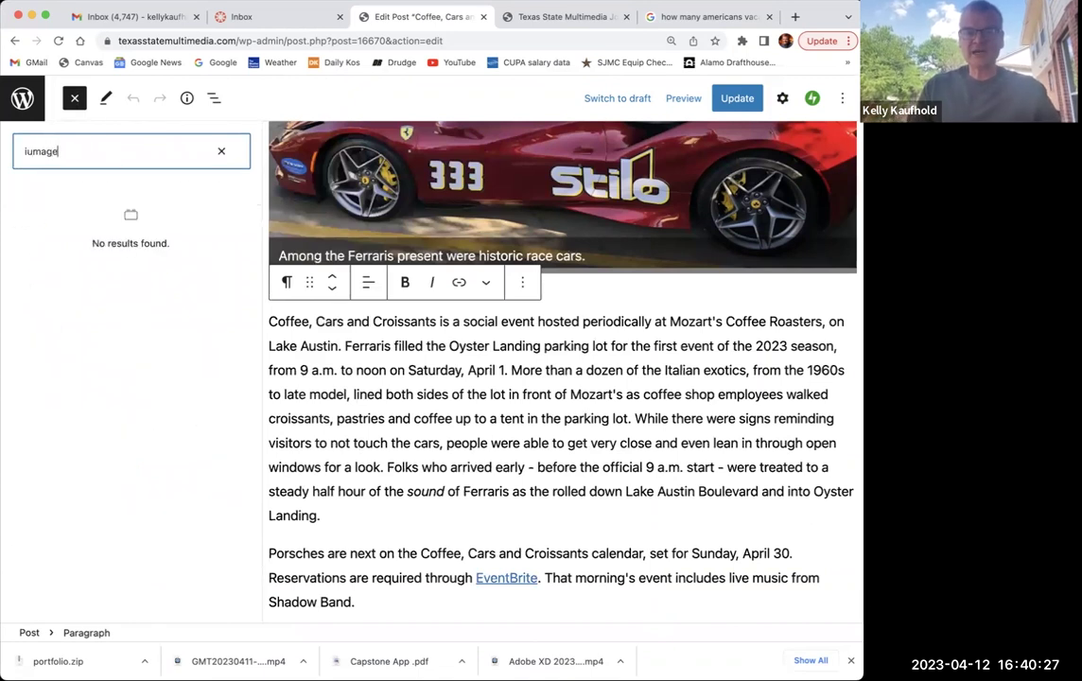
key(BackSpace)
key(BackSpace)
key(BackSpace)
key(BackSpace)
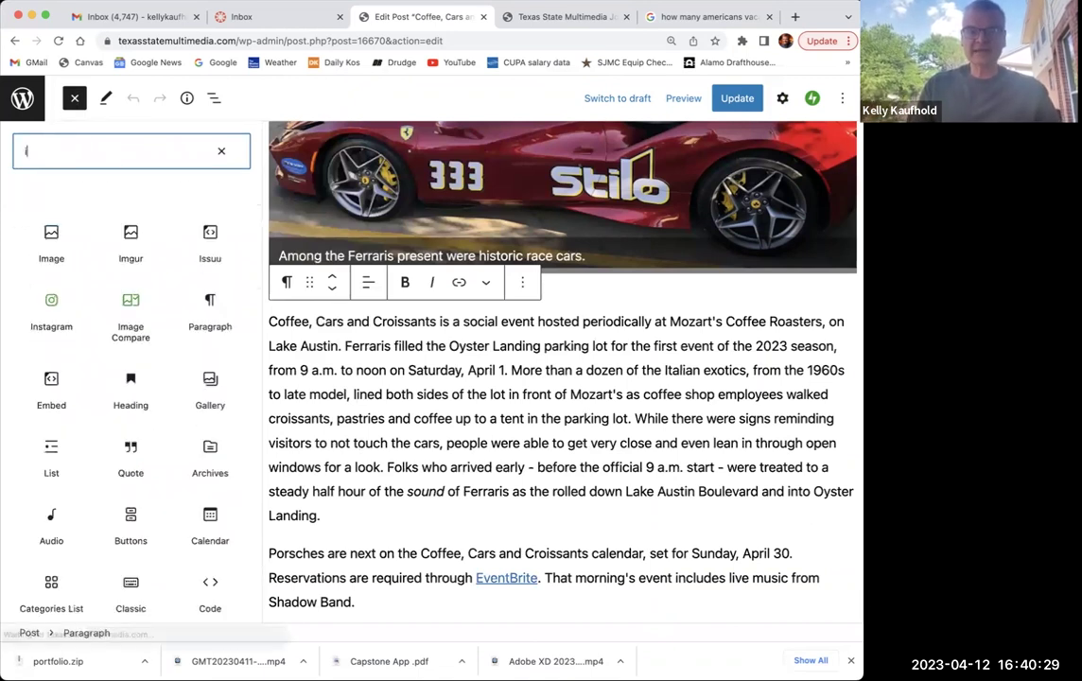
text(image)
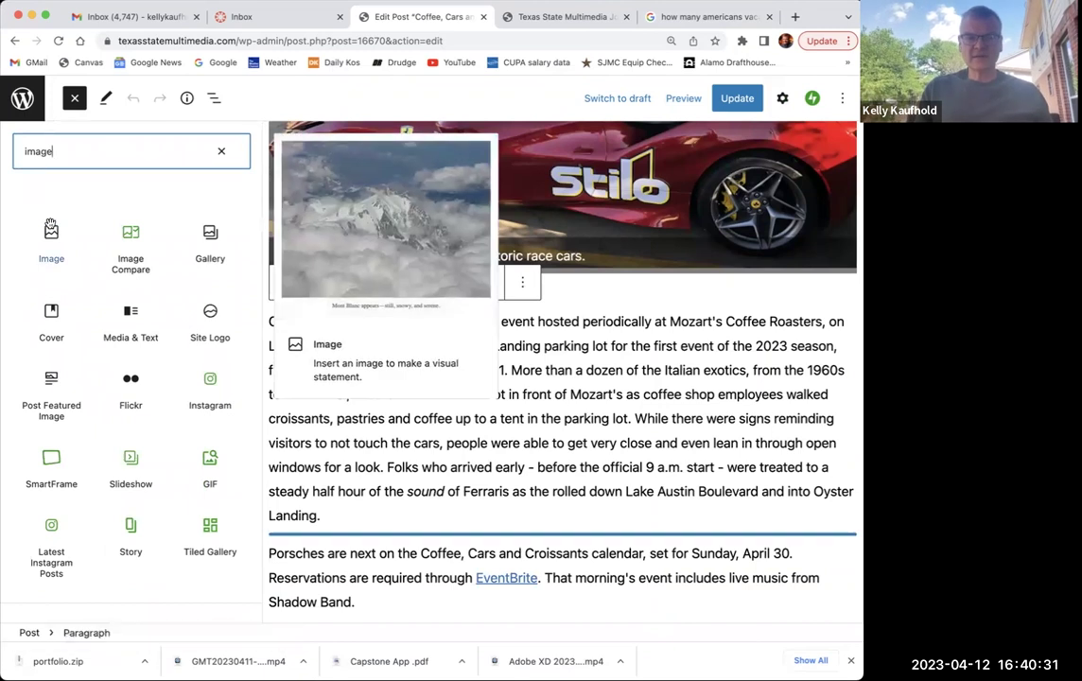
click(55, 241)
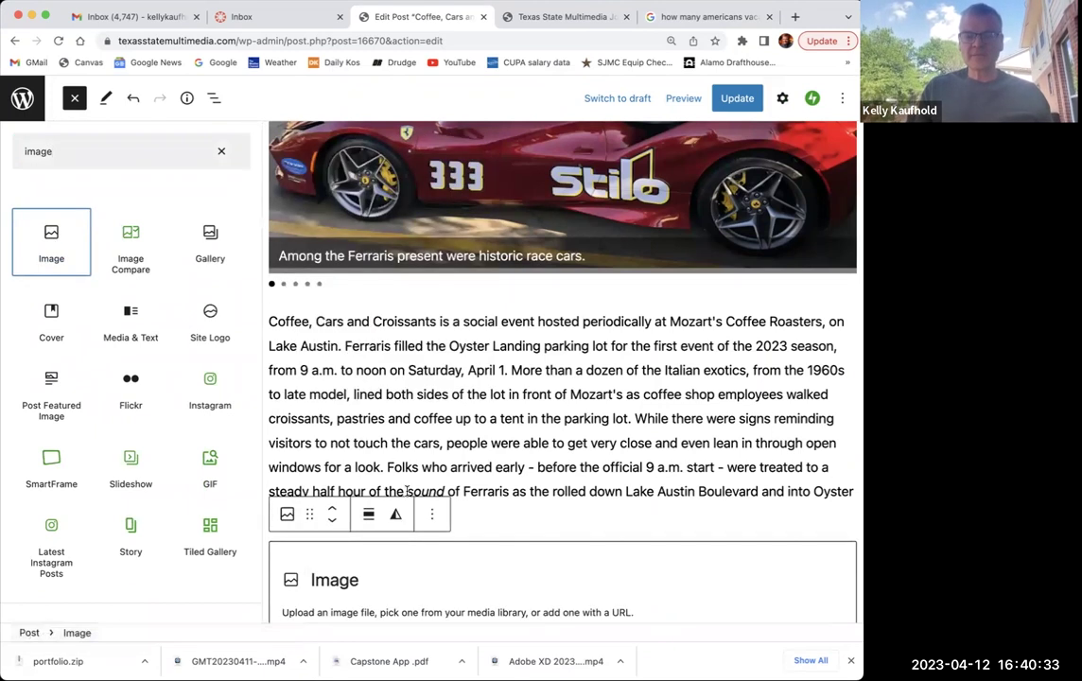
scroll(393, 514, down, 3)
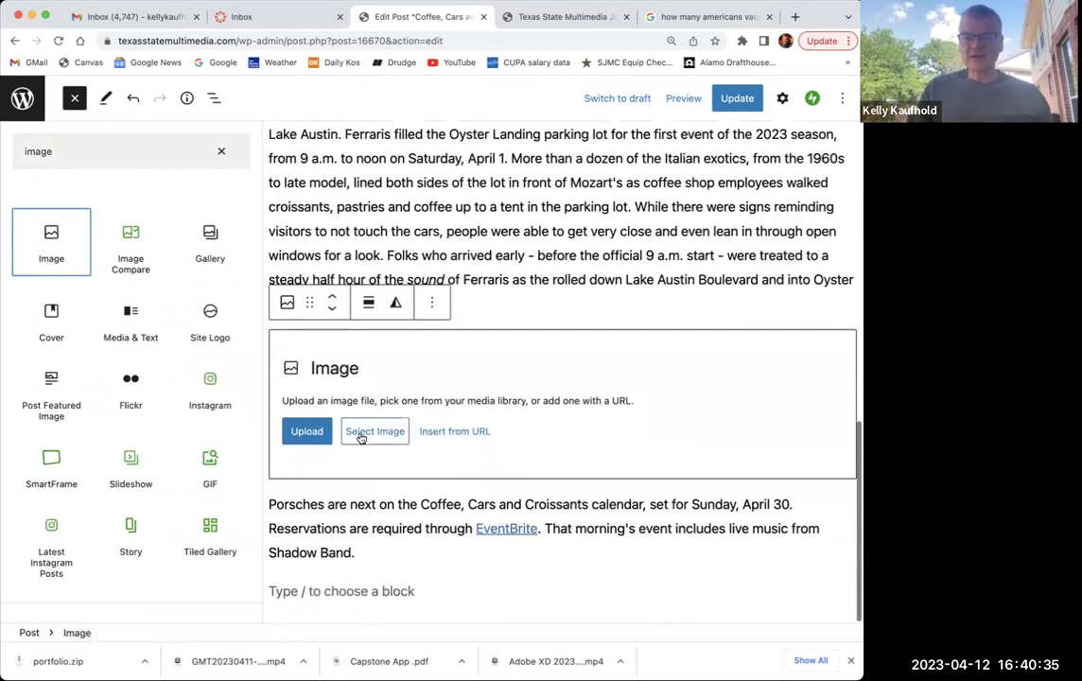
key(Escape)
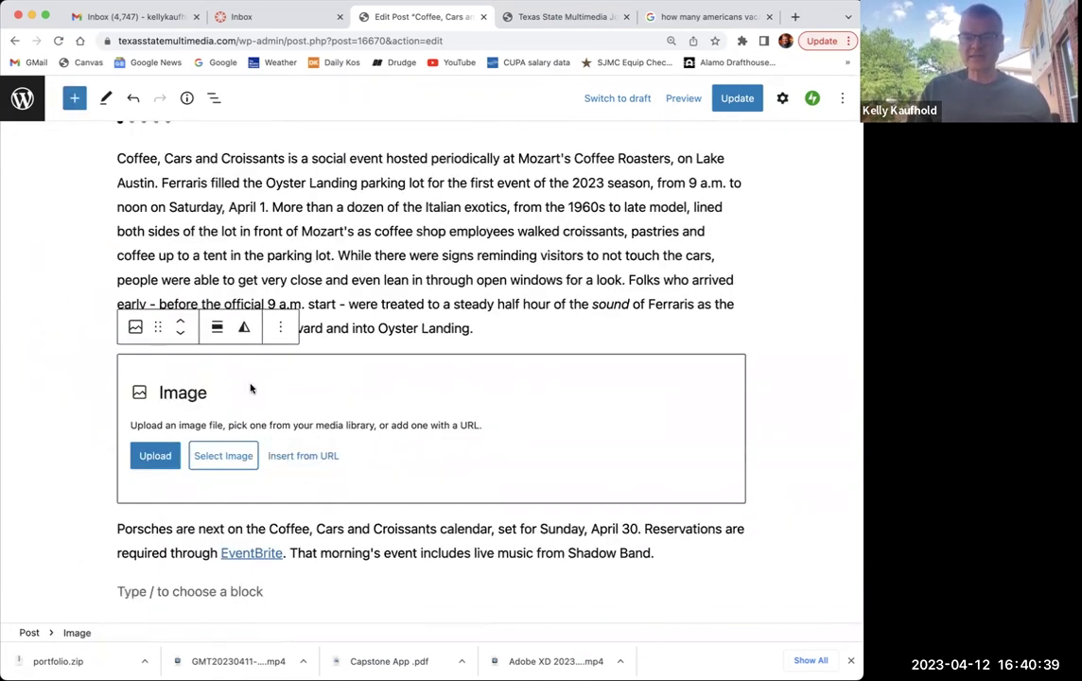
- Choose 2-Race-Car.jpg from the Media Library for the new Image block
click(222, 459)
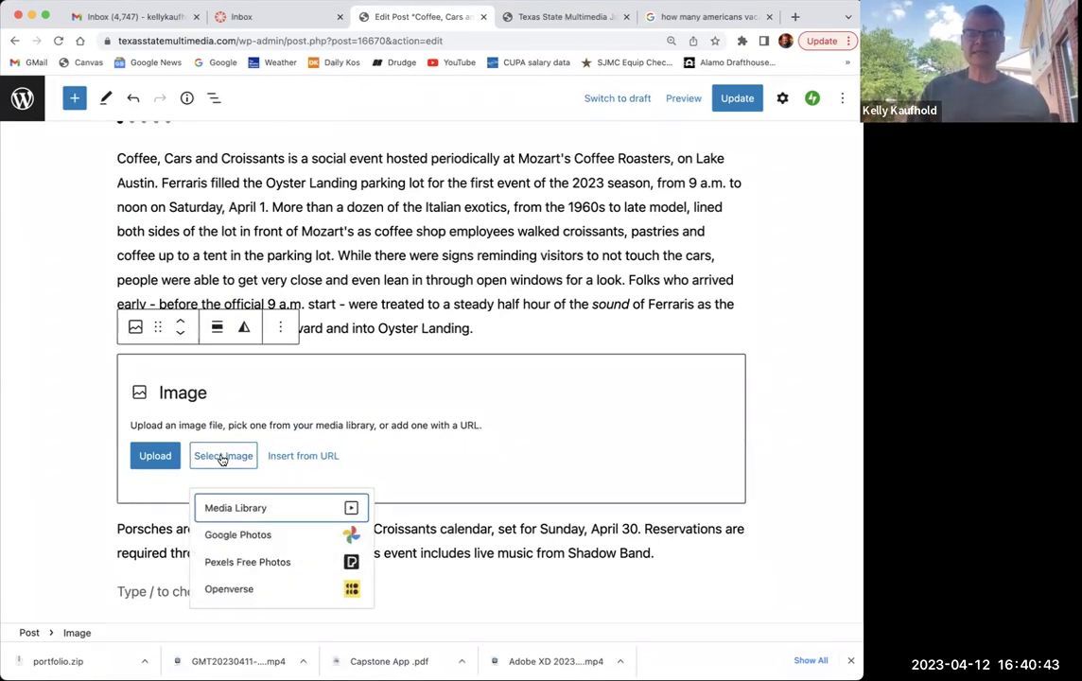
click(248, 511)
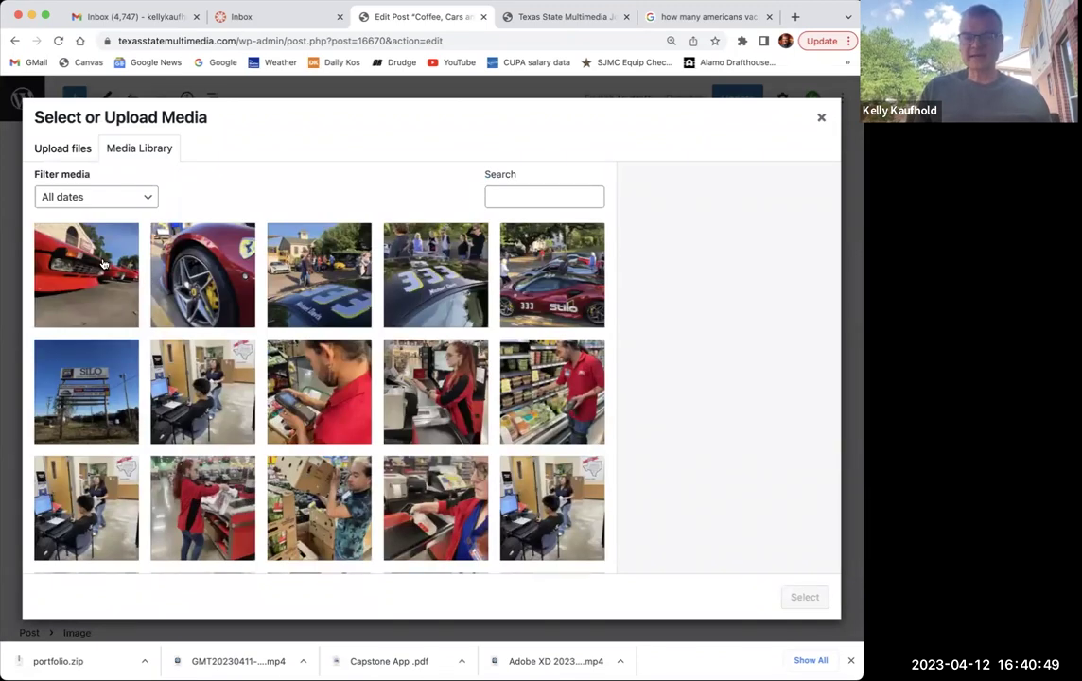
click(435, 282)
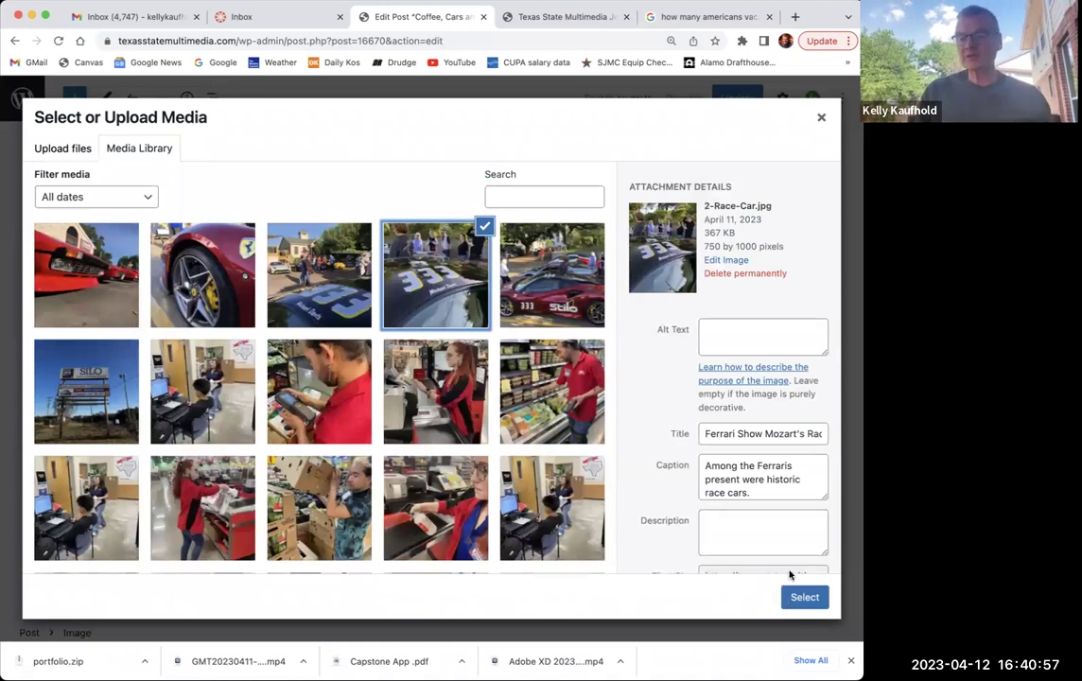
click(806, 599)
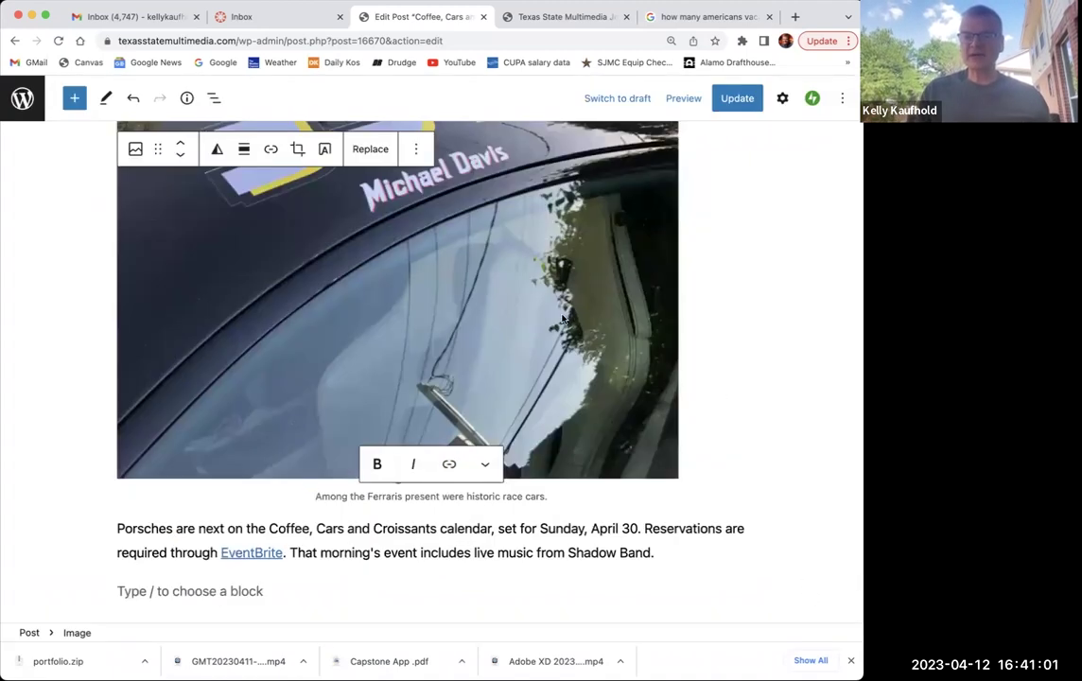
- Align the race-car photo left and drag its resize handle to make it much narrower
scroll(450, 463, up, 5)
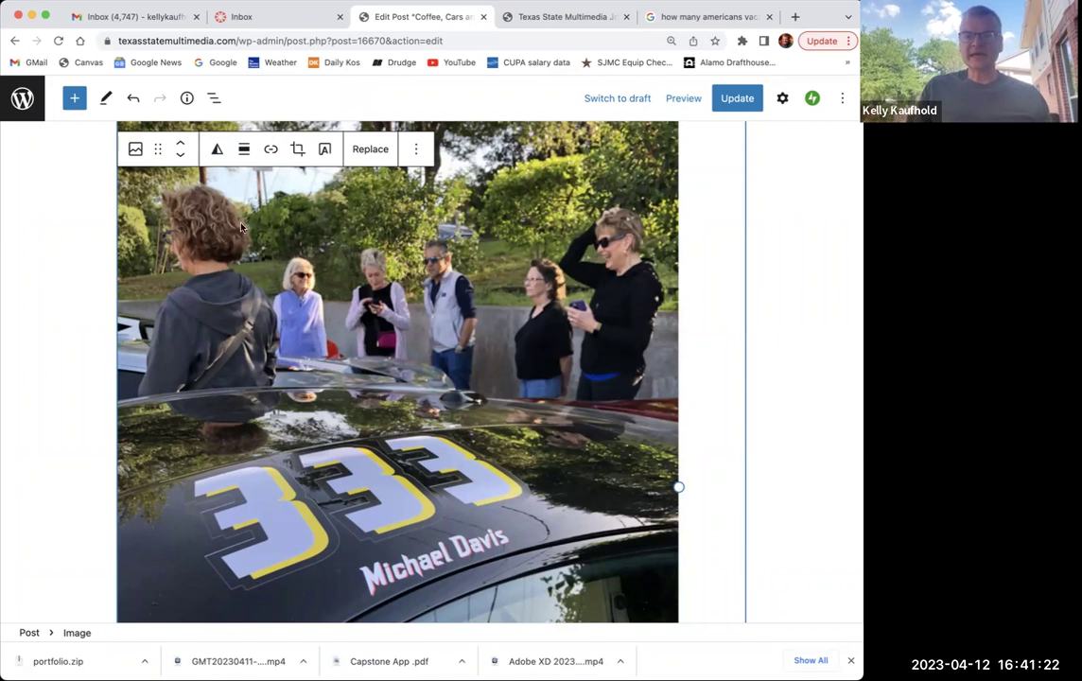
click(247, 151)
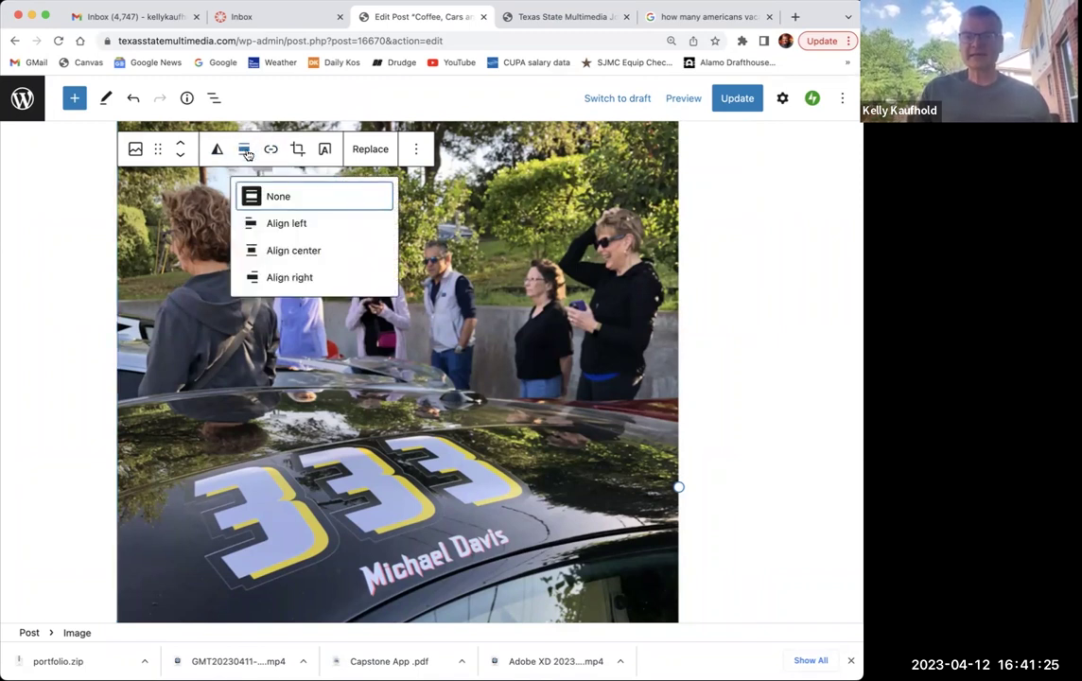
click(255, 225)
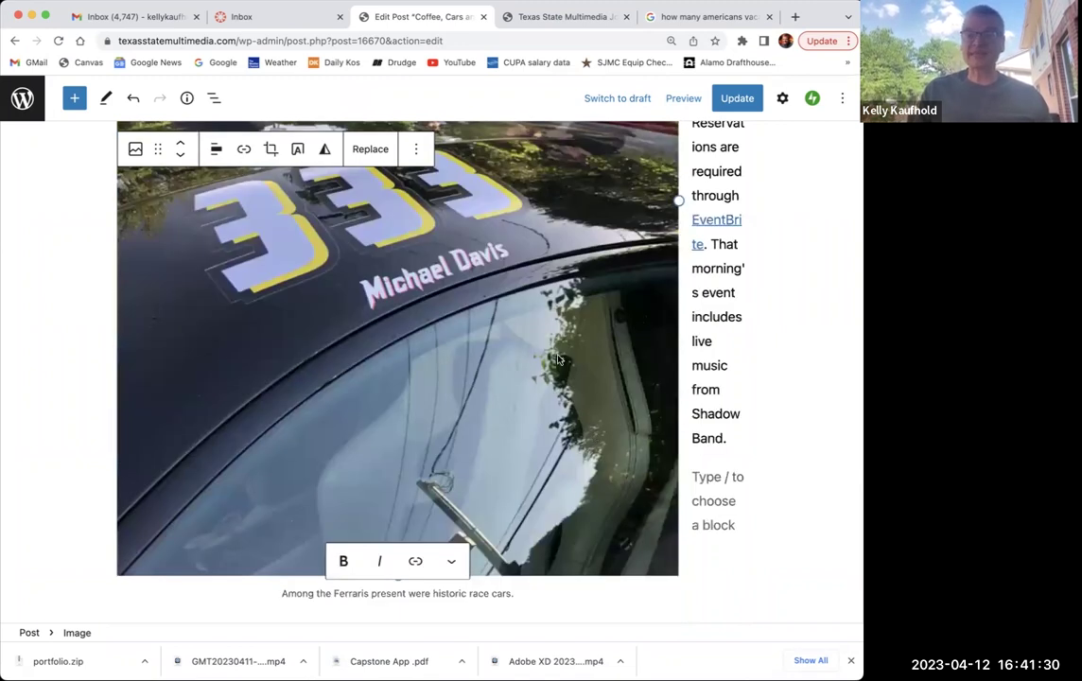
click(638, 254)
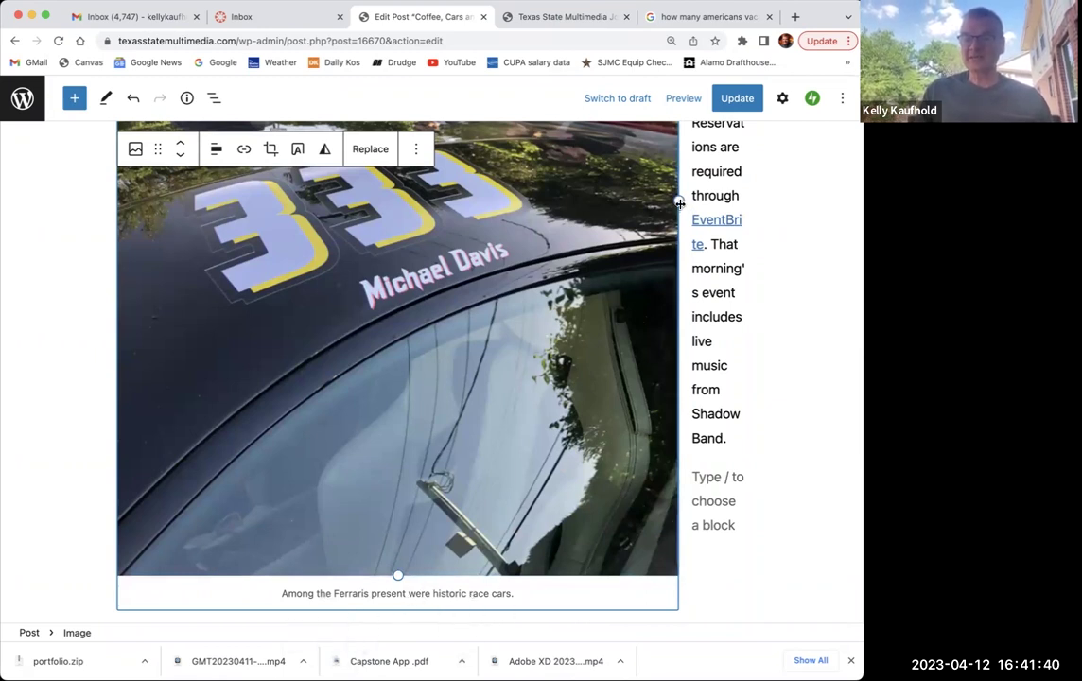
drag(677, 197, 289, 446)
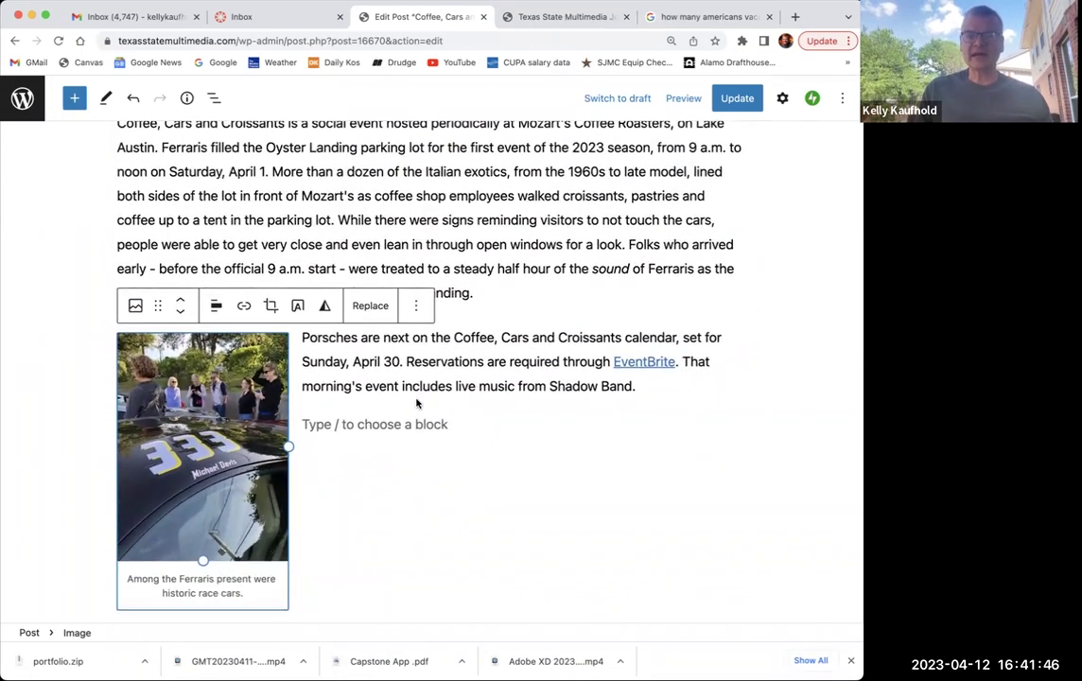
- Use the block move arrows to place the photo beside the long Ferrari paragraph, above the Porsches text
scroll(416, 401, up, 3)
scroll(416, 397, down, 2)
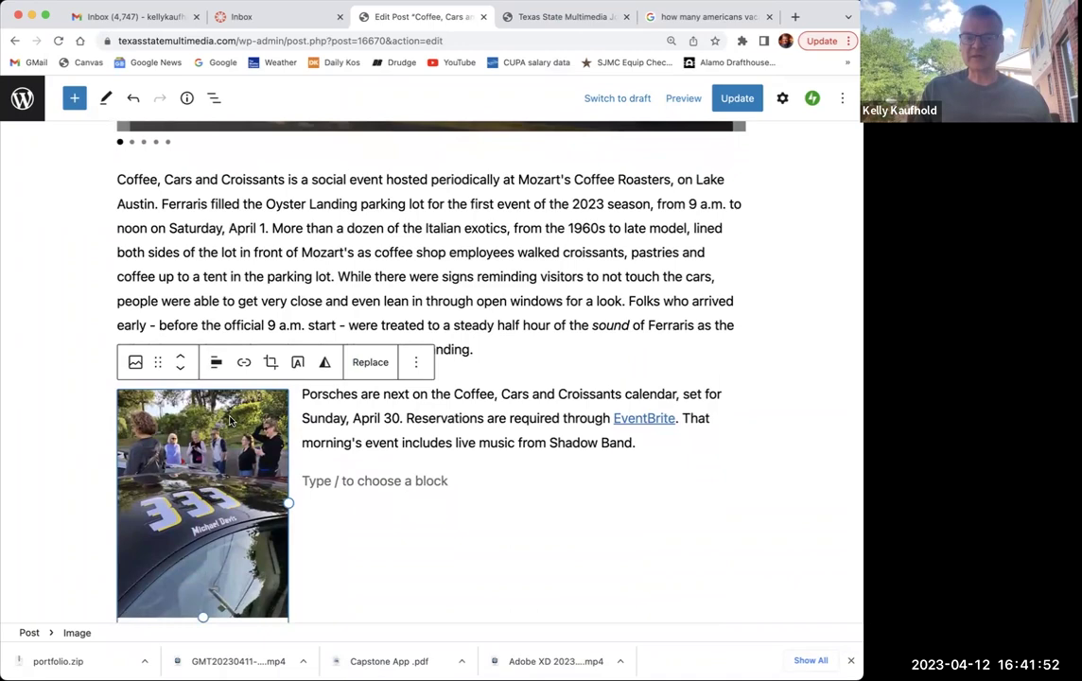
click(180, 357)
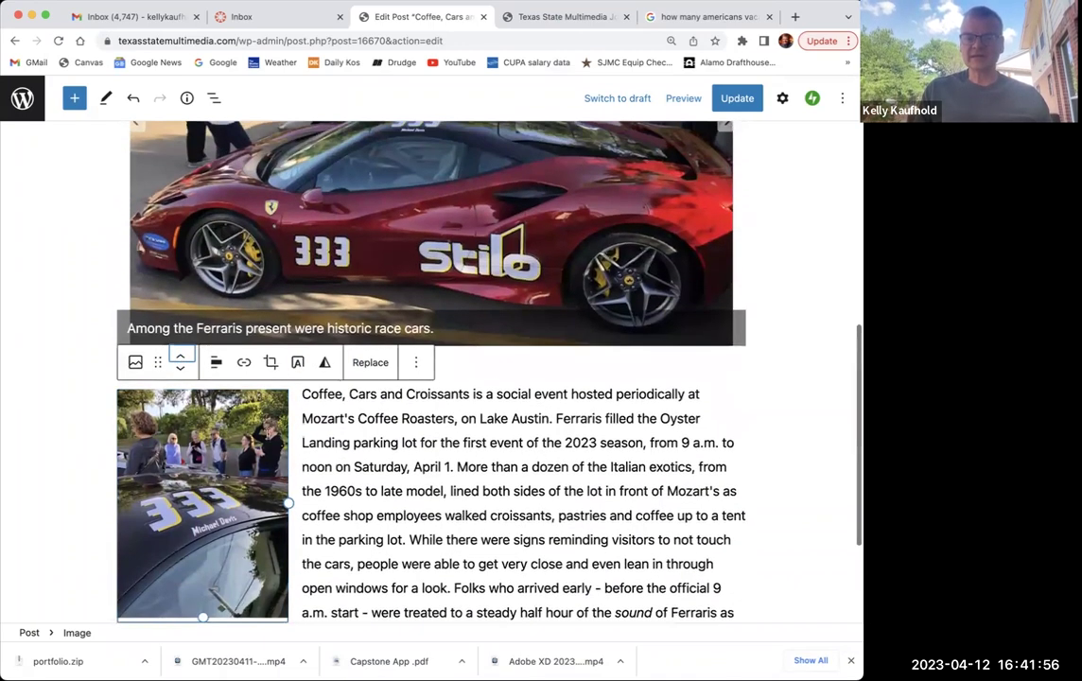
scroll(398, 431, down, 3)
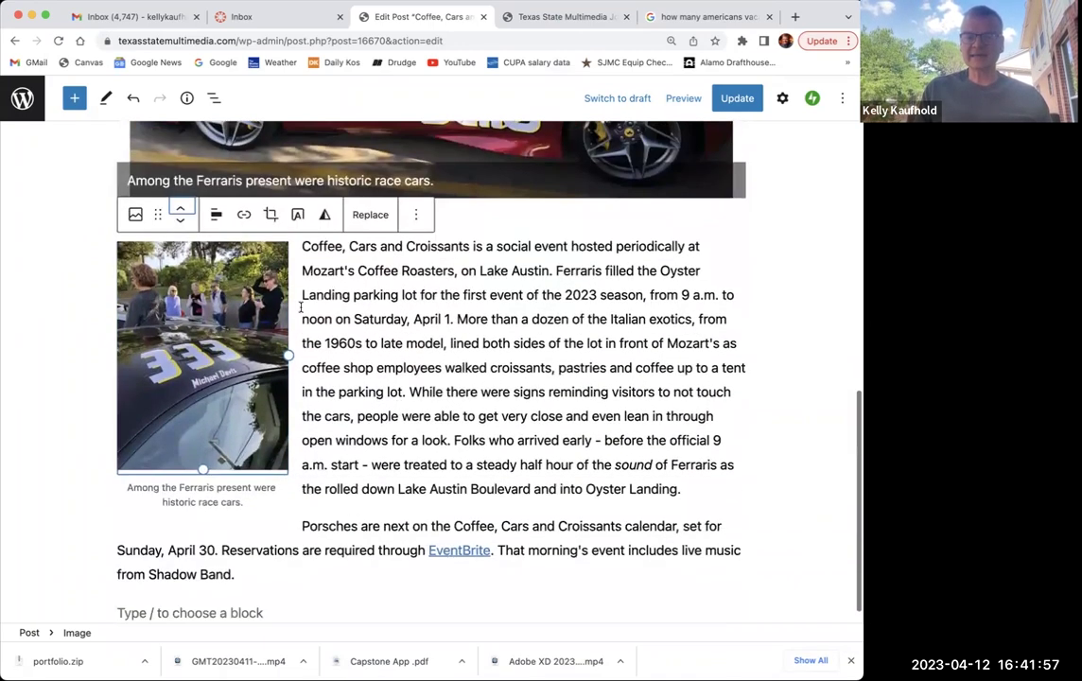
click(180, 222)
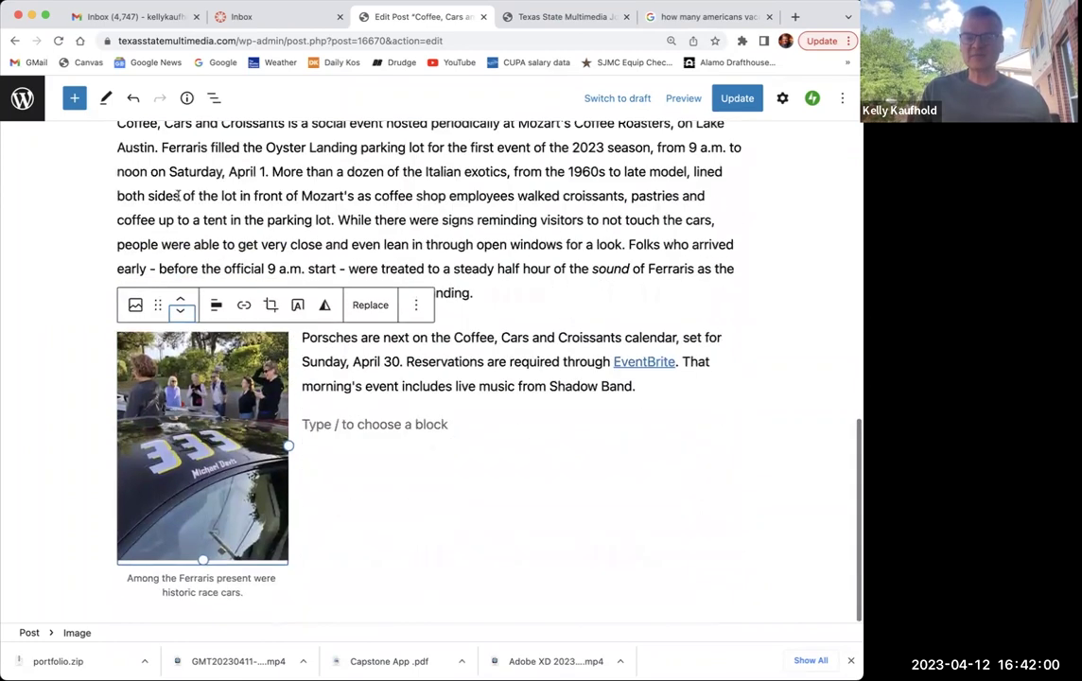
click(180, 299)
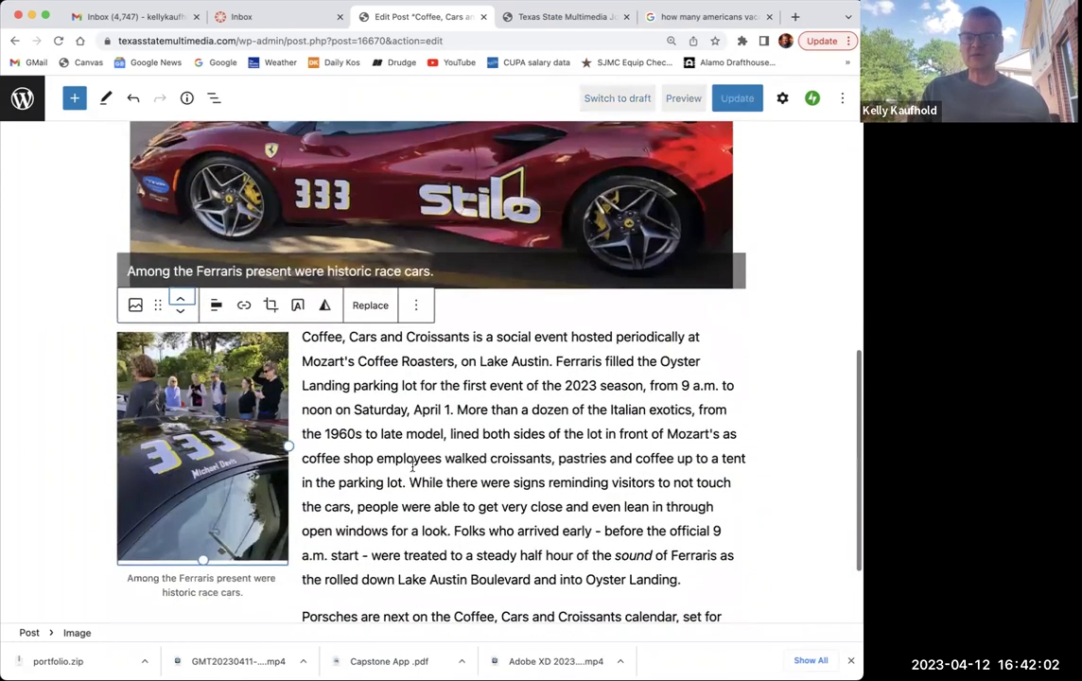
click(412, 463)
scroll(457, 433, down, 2)
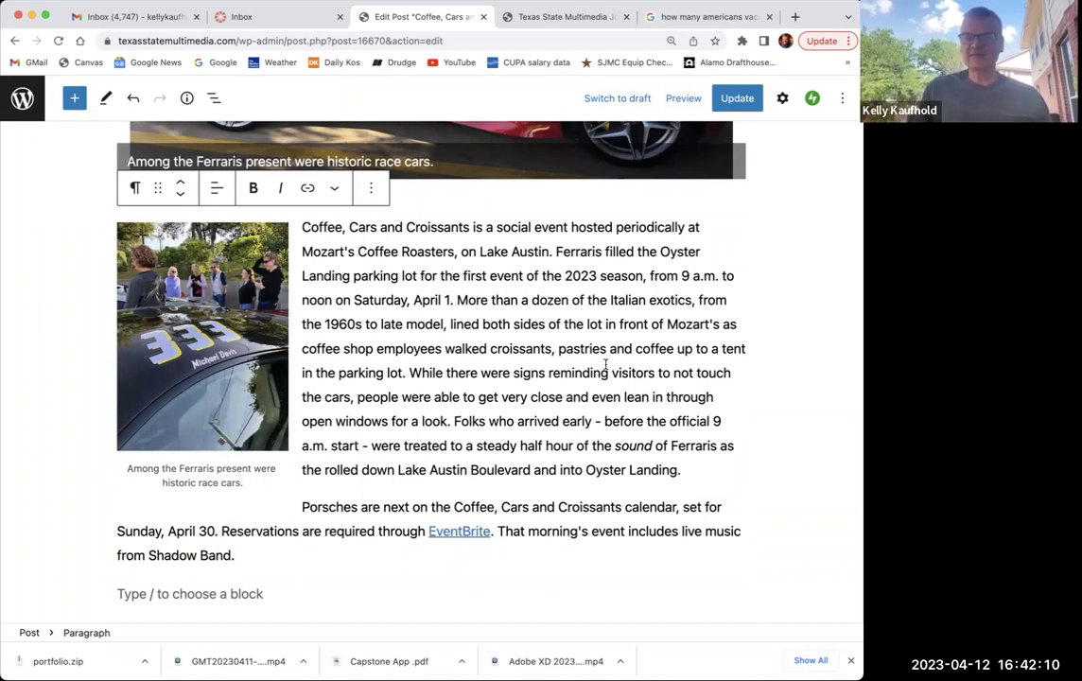
- Save the edited post with Update
click(743, 95)
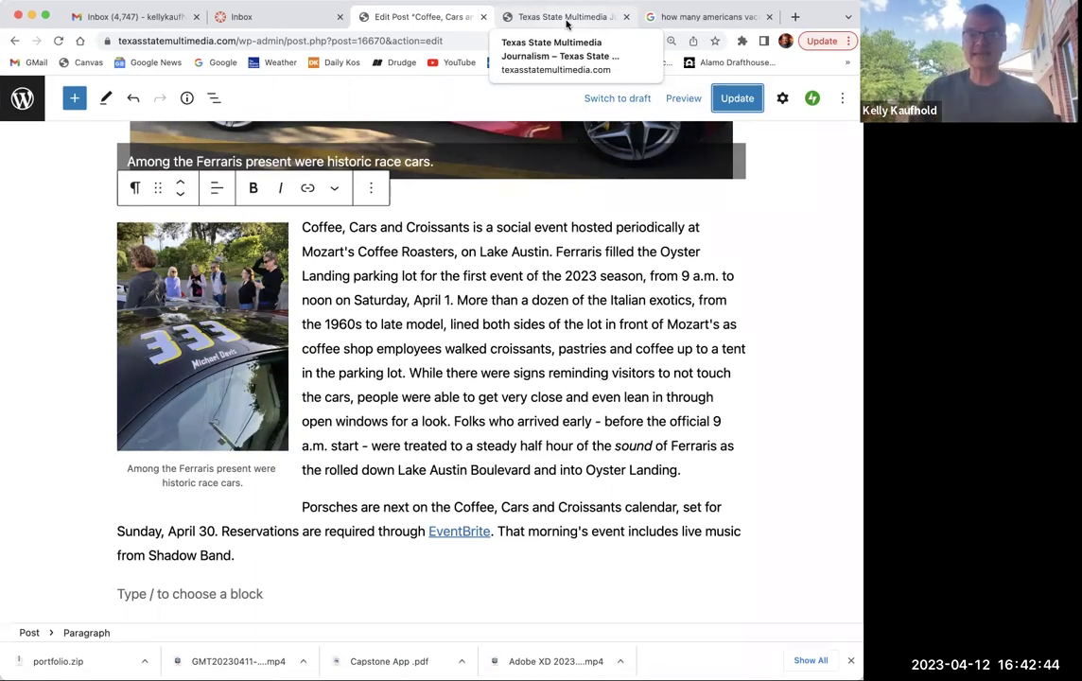
- Reload the live site tab to pick up the saved changes
click(565, 19)
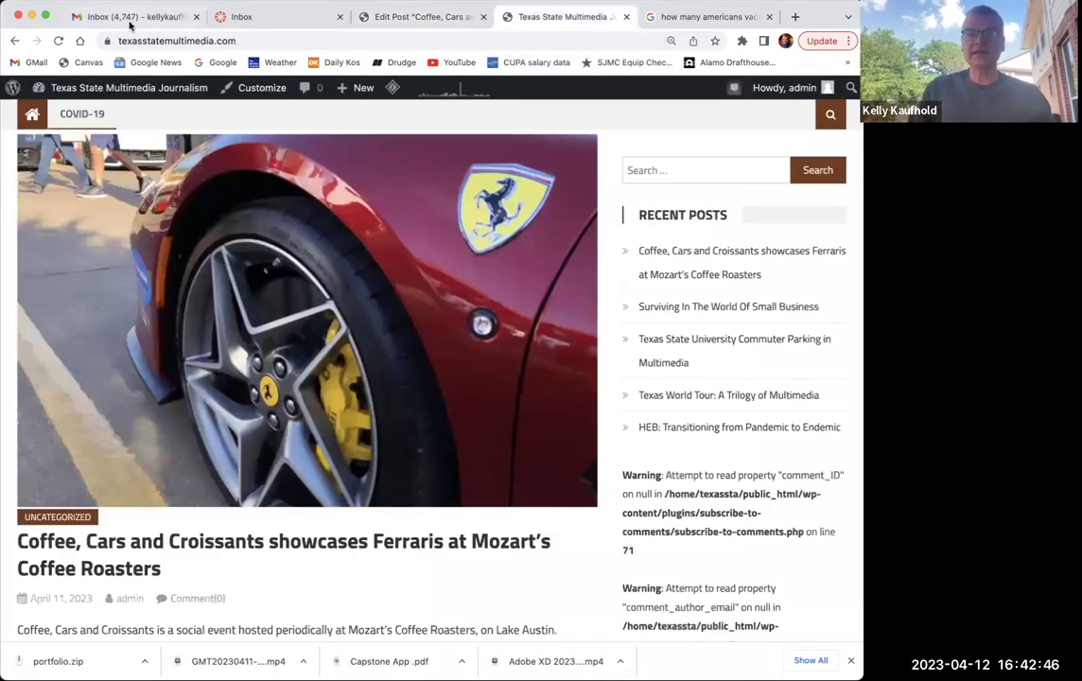
click(58, 41)
scroll(135, 215, down, 5)
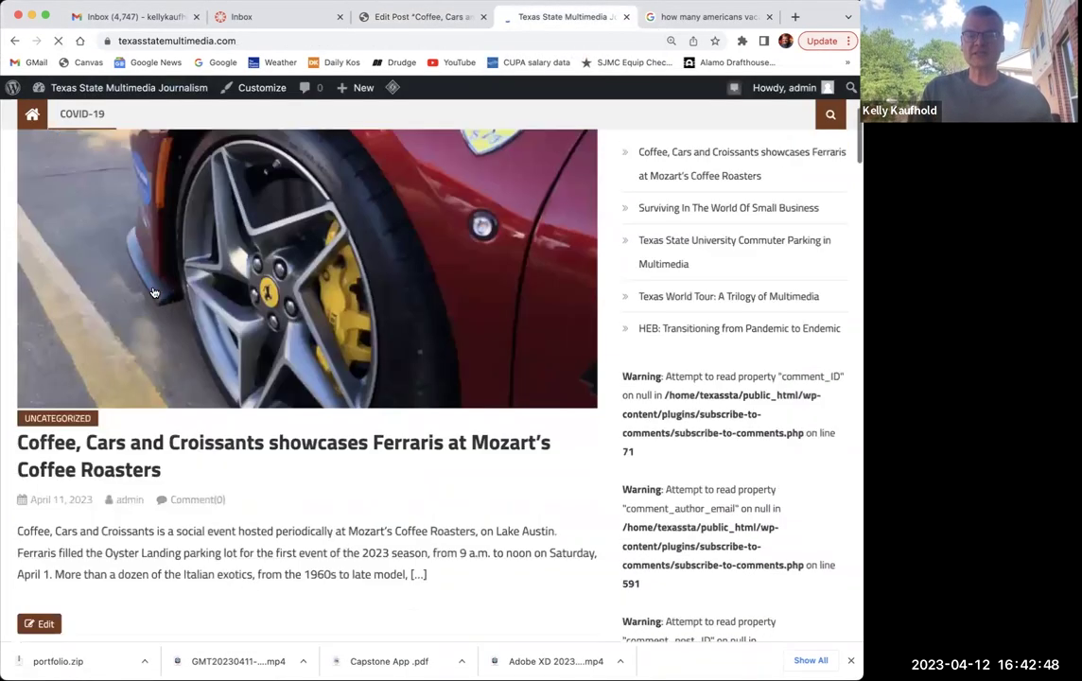
scroll(137, 390, up, 6)
scroll(137, 391, down, 3)
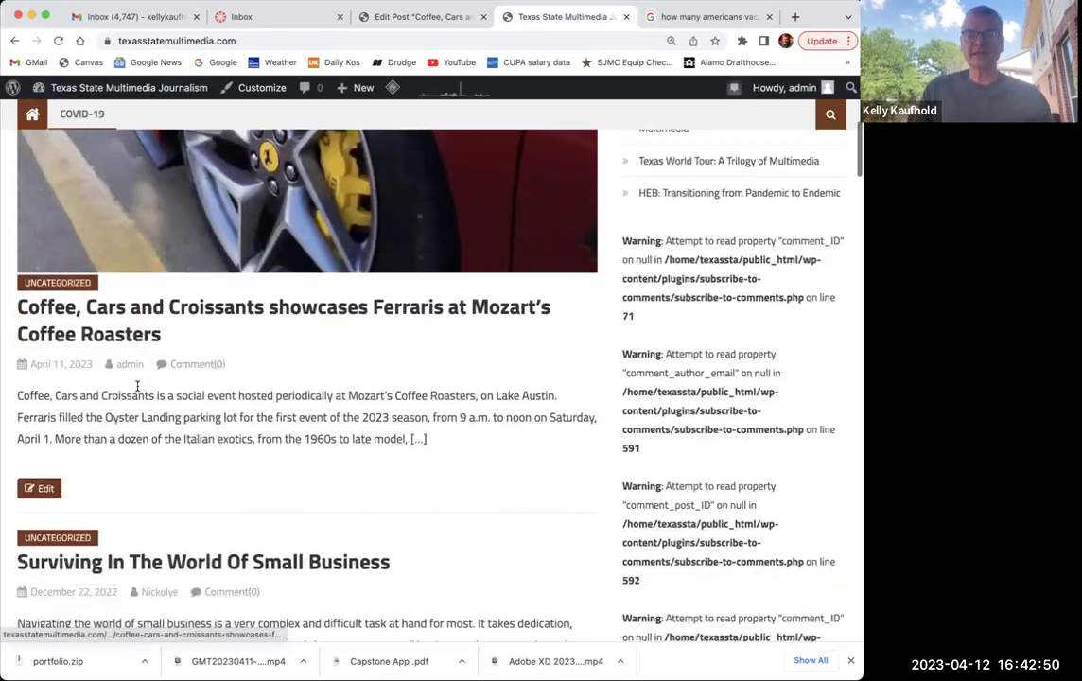
- Open the 'Coffee, Cars and Croissants' post, advance the slideshow twice, and scroll to the wrapped photo
click(273, 315)
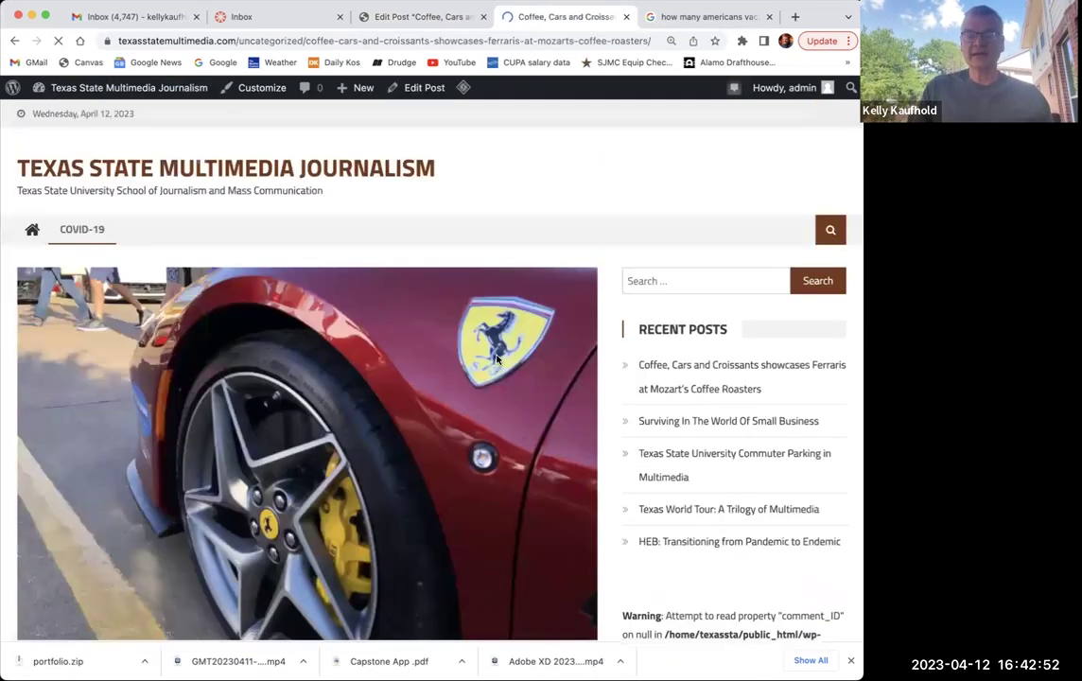
scroll(496, 359, down, 6)
scroll(496, 359, down, 3)
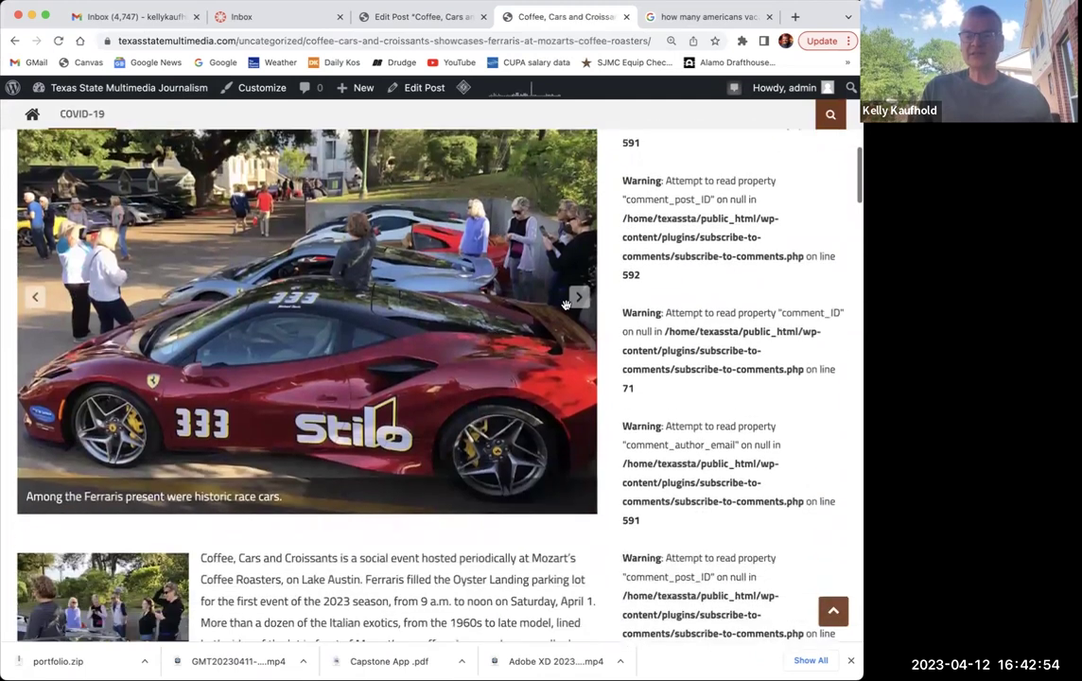
click(579, 297)
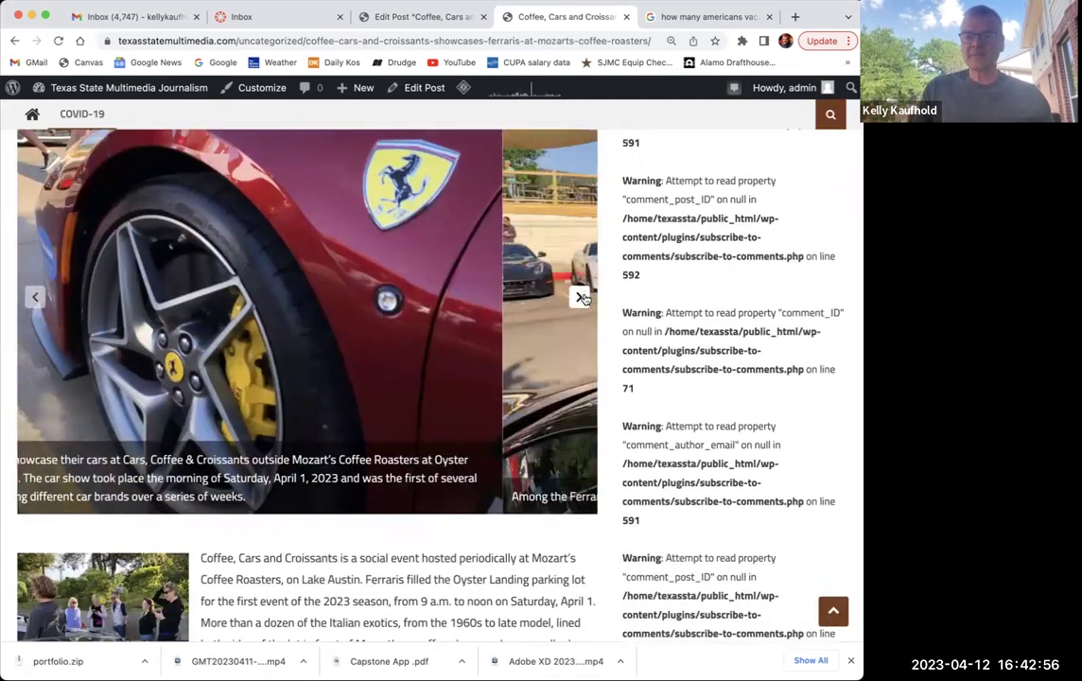
click(579, 297)
scroll(548, 307, down, 8)
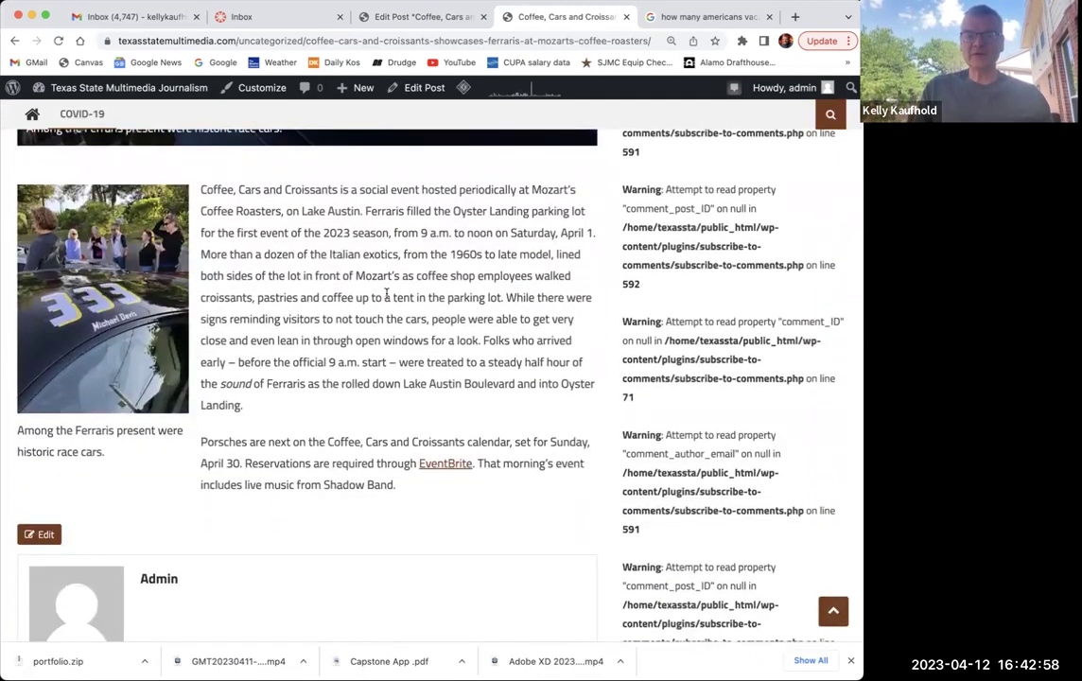